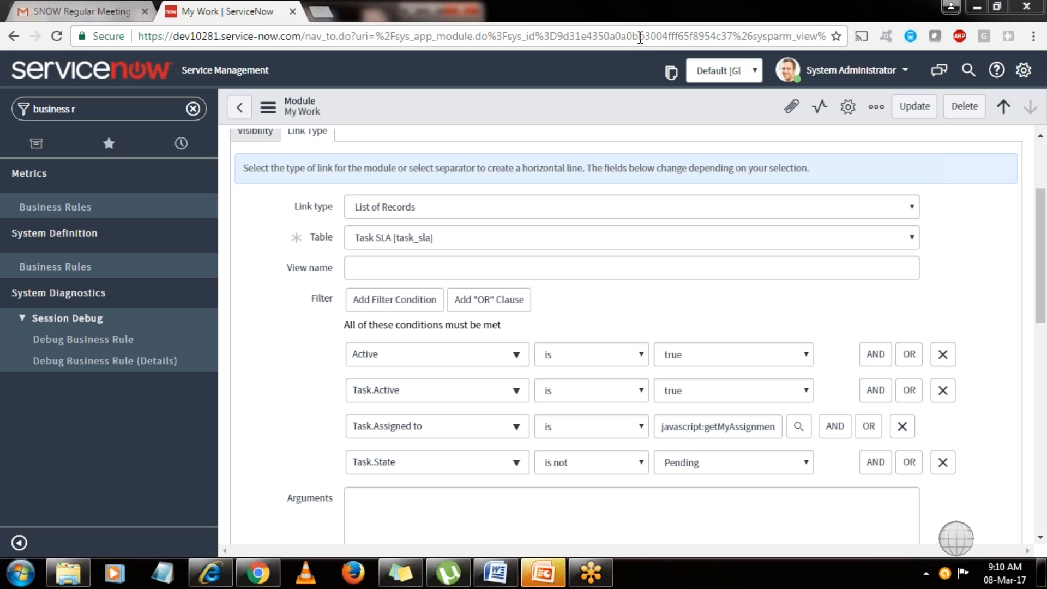
left_click(926, 574)
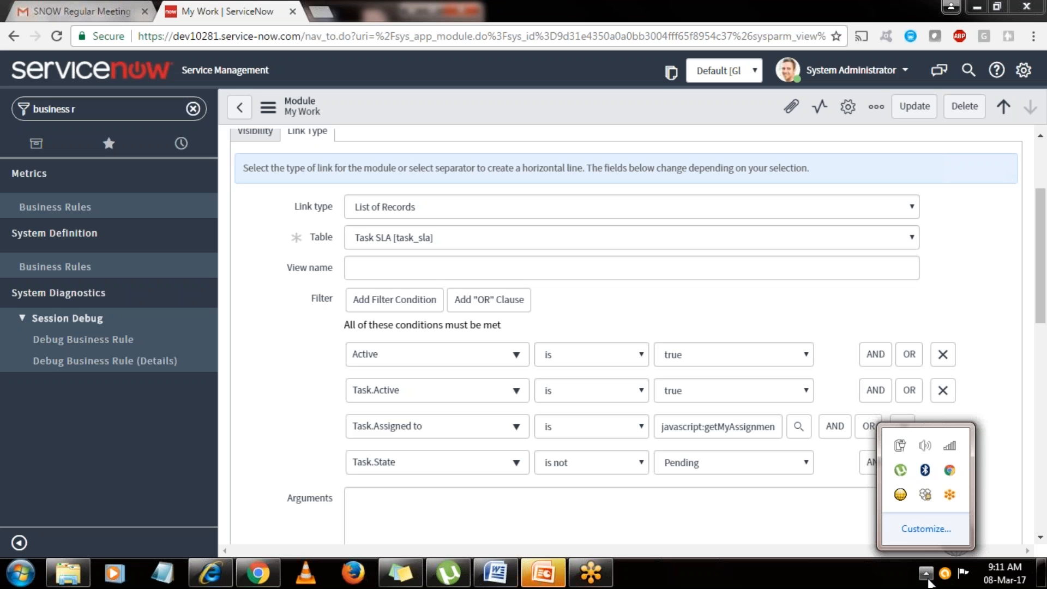
left_click(865, 21)
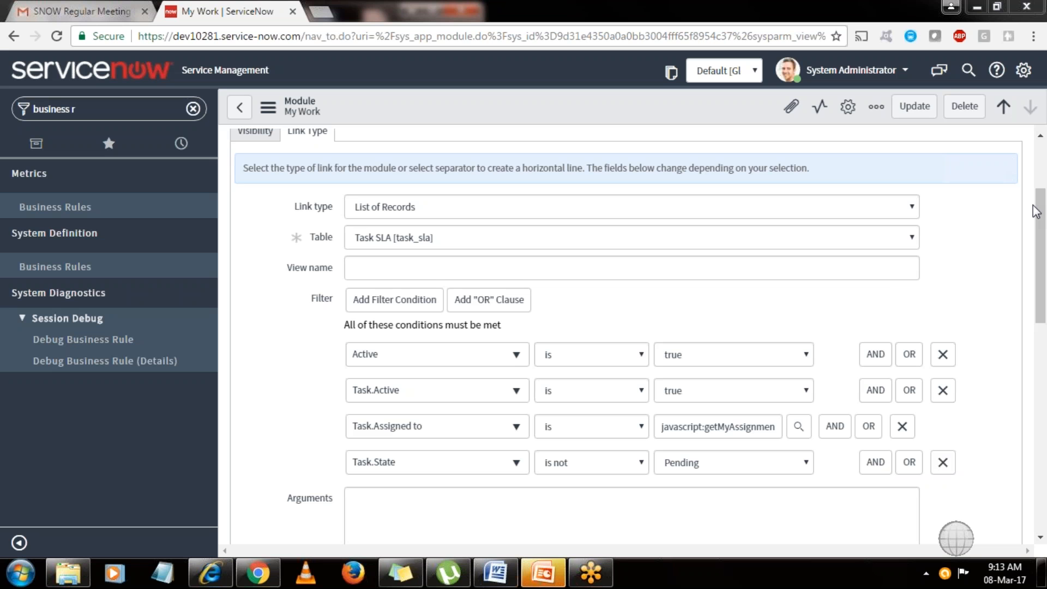
Switch to the class1 presentation in PowerPoint, maximize its window and show the Overview slide
left_click(544, 584)
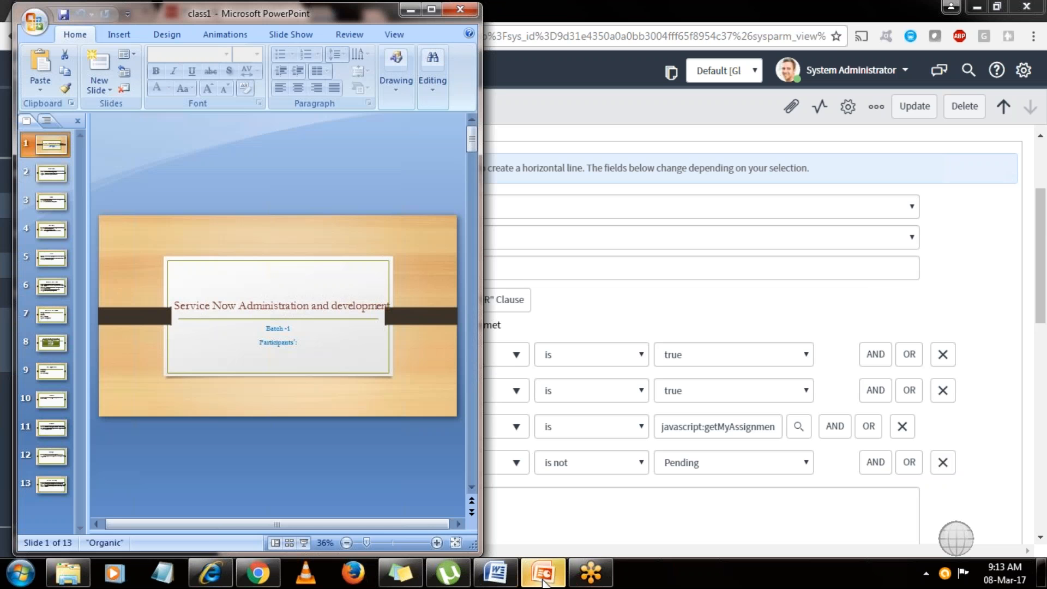
left_click(431, 10)
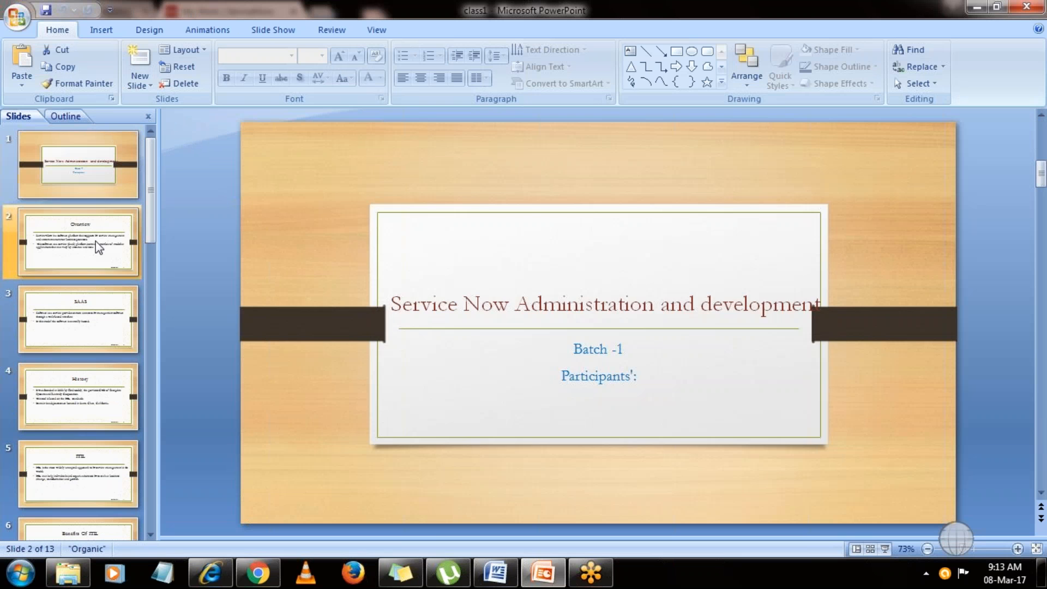
left_click(93, 240)
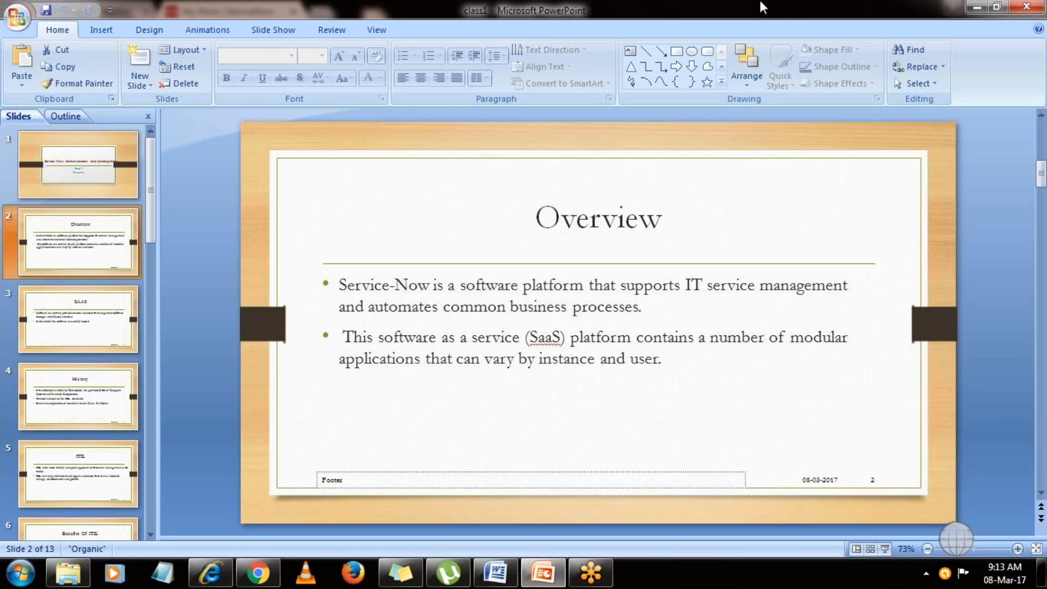
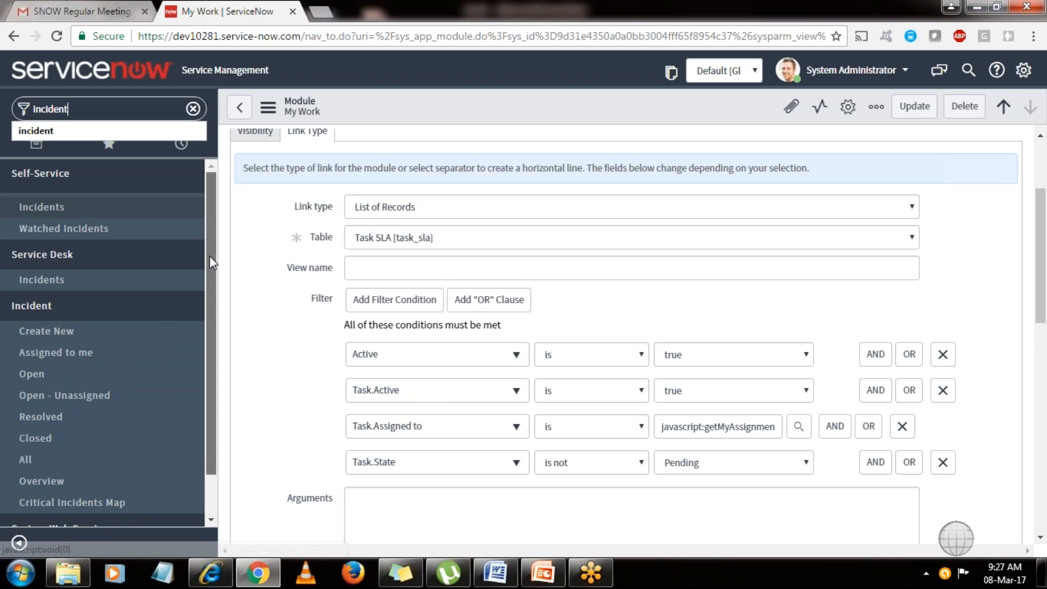
Switch to PowerPoint and highlight the Flexible and Easy to integrate bullets on the Features of SNOW slide
scroll(209, 256, "down", 1)
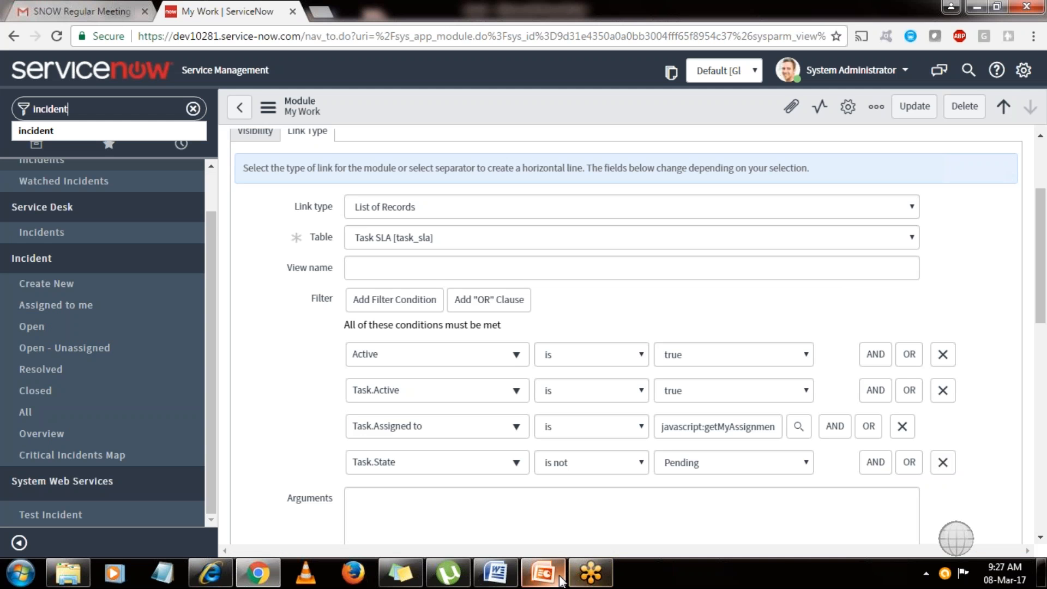
left_click(543, 573)
left_click_drag(412, 321, 339, 319)
left_click_drag(460, 375, 340, 377)
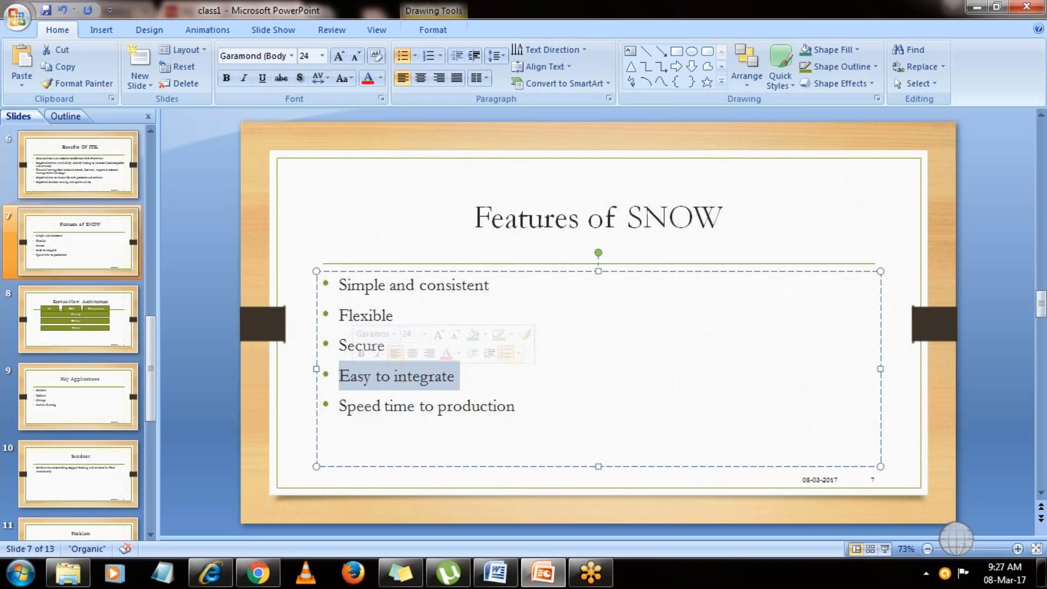
left_click(915, 525)
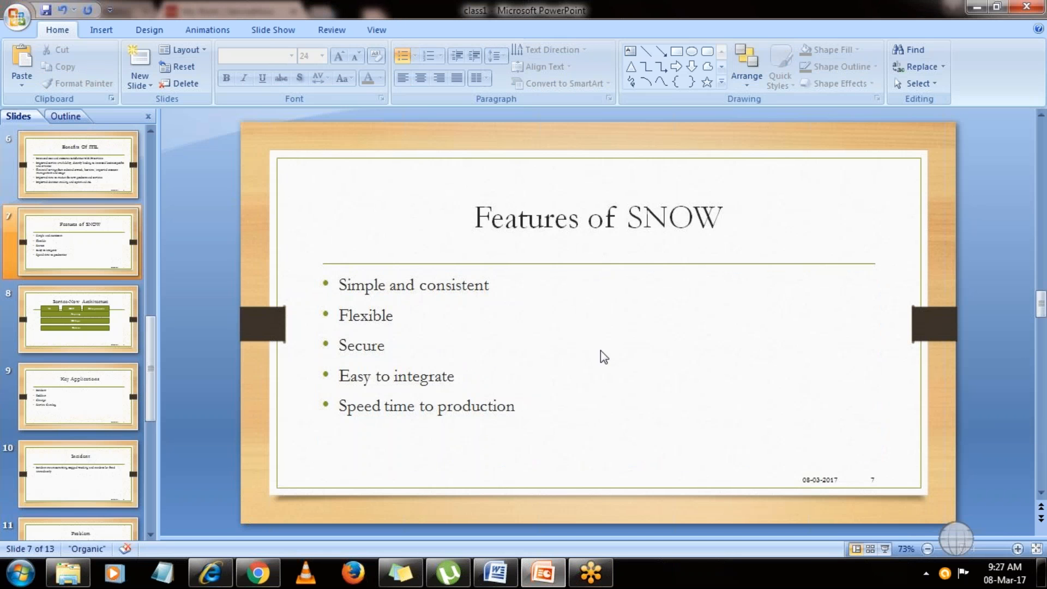
Point out the Secure bullet, and switch to Chrome to highlight https in the ServiceNow instance's address
left_click(388, 347)
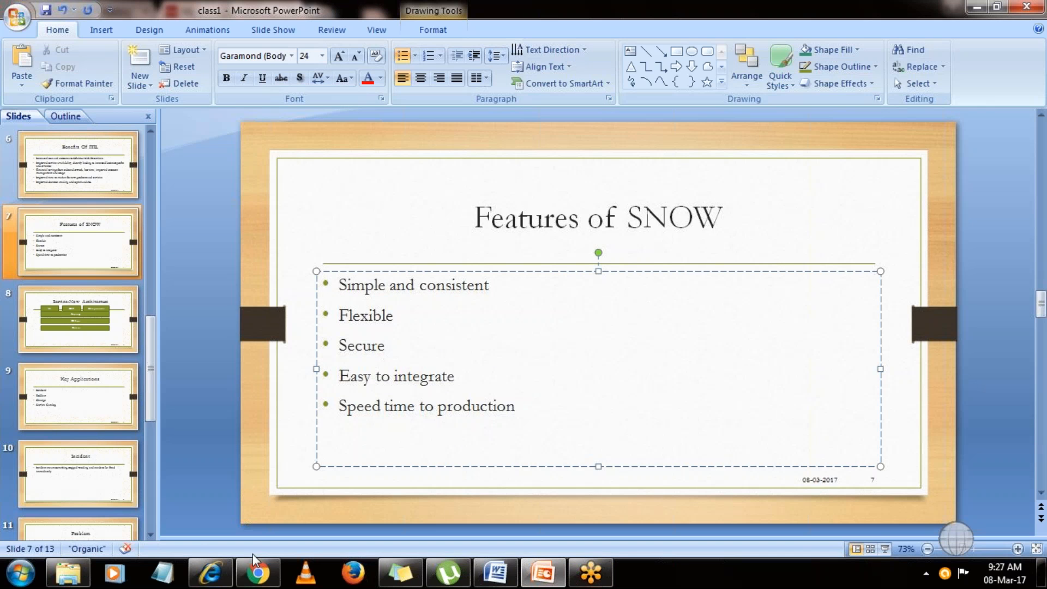
left_click(257, 574)
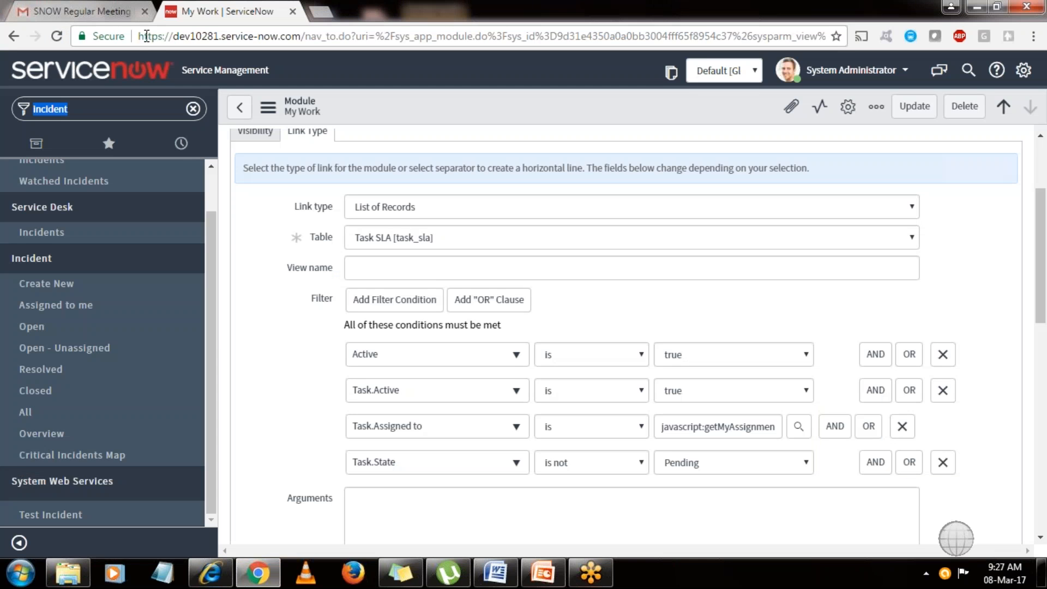
left_click_drag(139, 36, 163, 39)
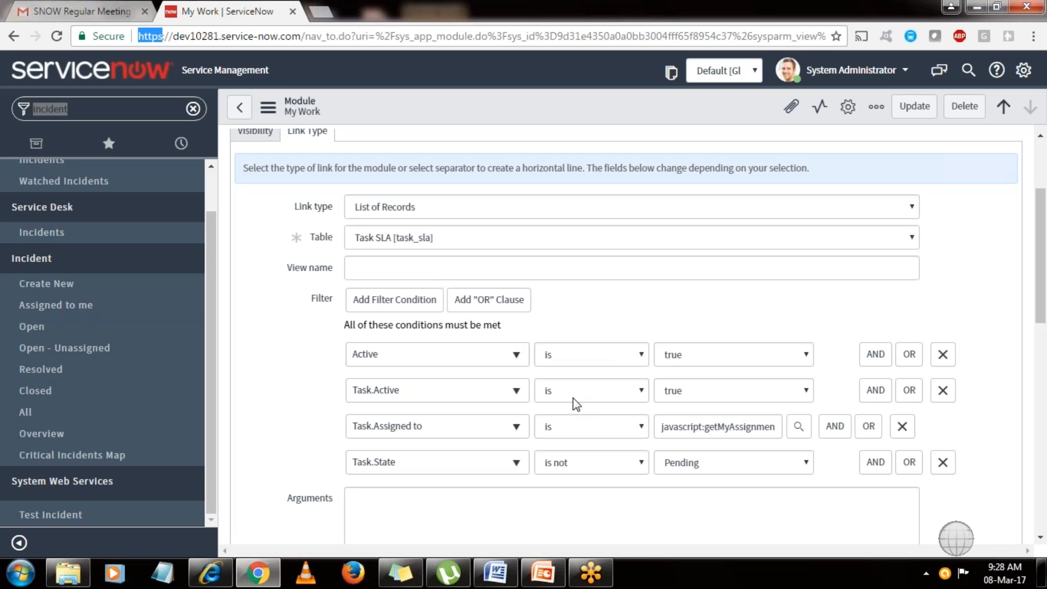
Return to PowerPoint and highlight the Speed time to production bullet on the Features of SNOW slide
left_click(554, 577)
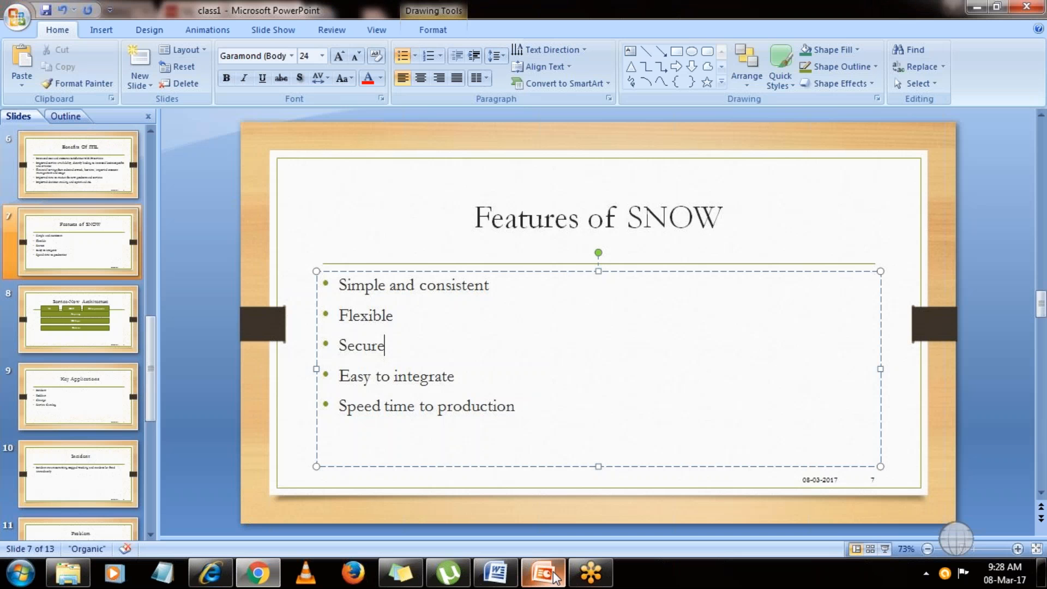
left_click(517, 414)
left_click_drag(501, 411, 344, 408)
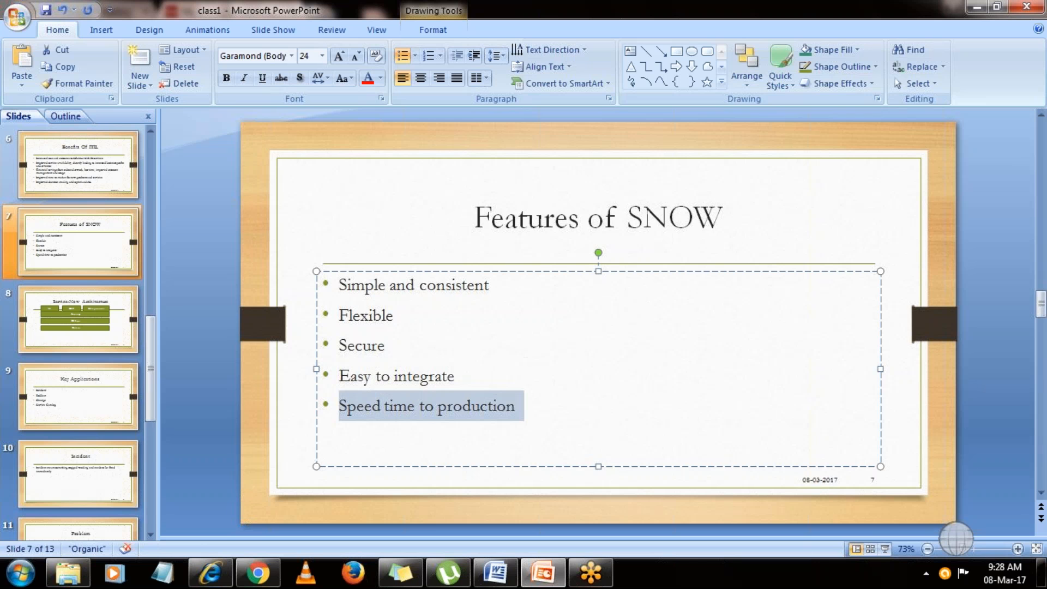
left_click(795, 508)
Switch to Chrome and open google.com in a new tab
left_click(258, 575)
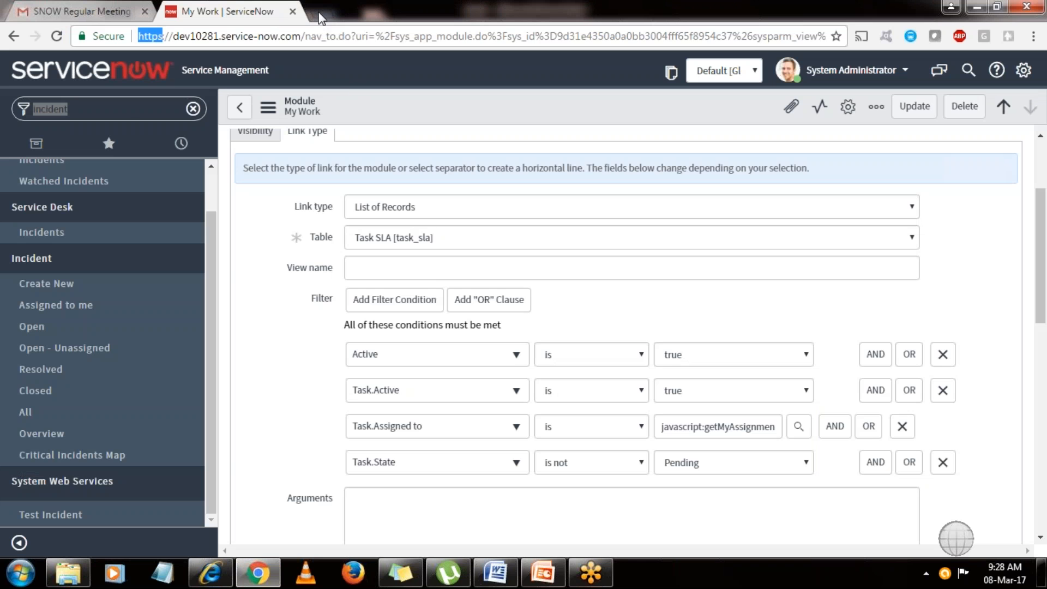
left_click(319, 13)
type("google.com")
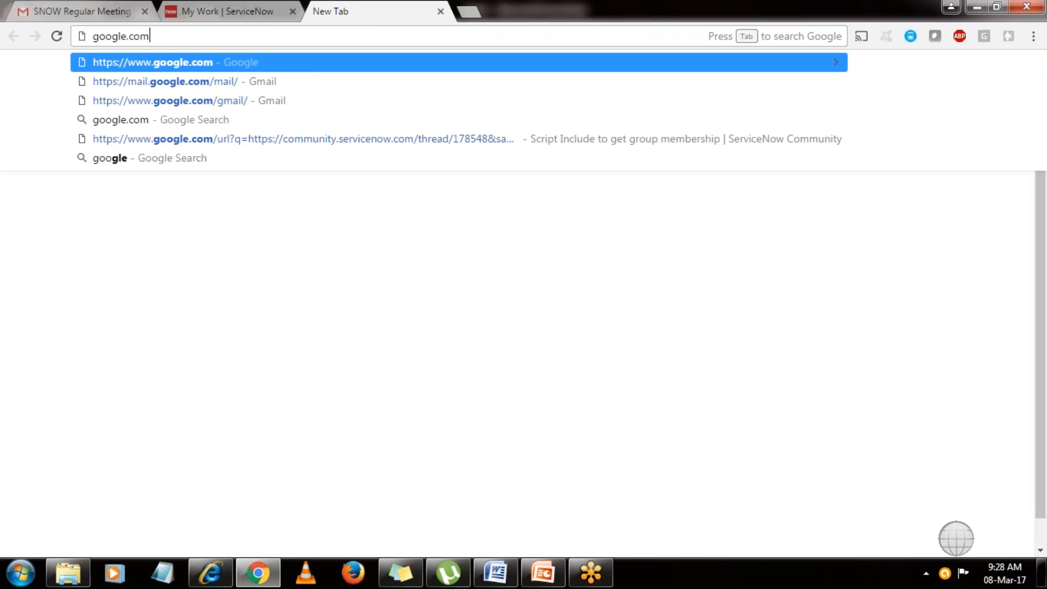
key("Return")
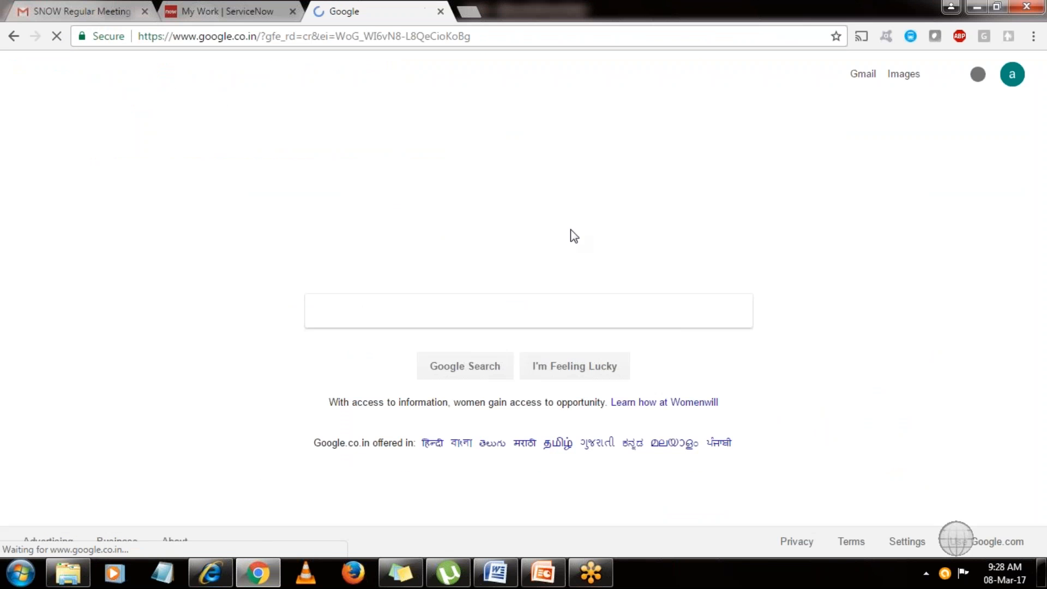
Search Google for "servicenow developer instance" and open the Developer Program | ServiceNow result
type("service")
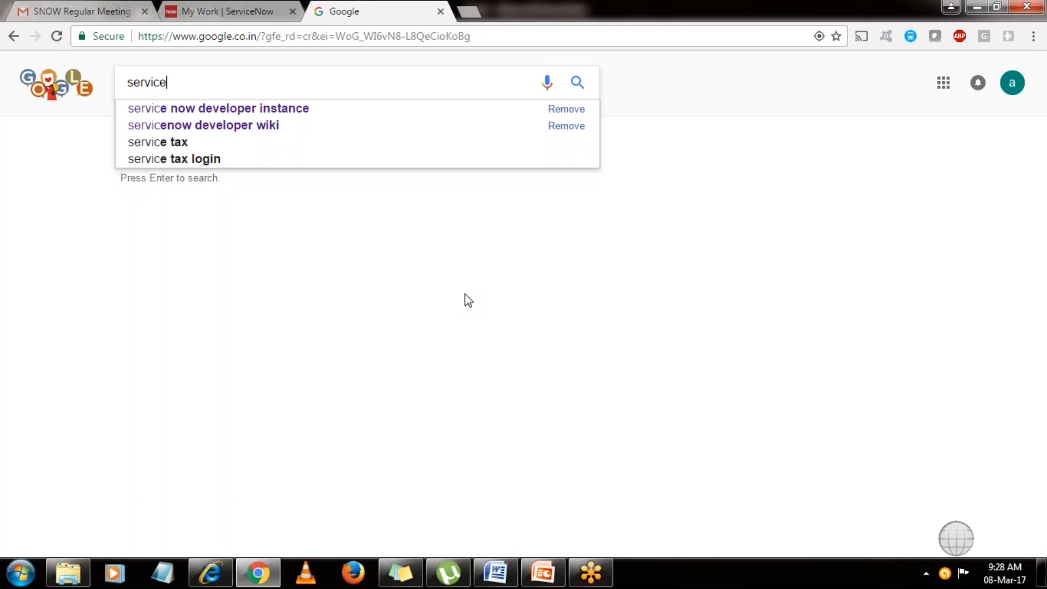
type("now")
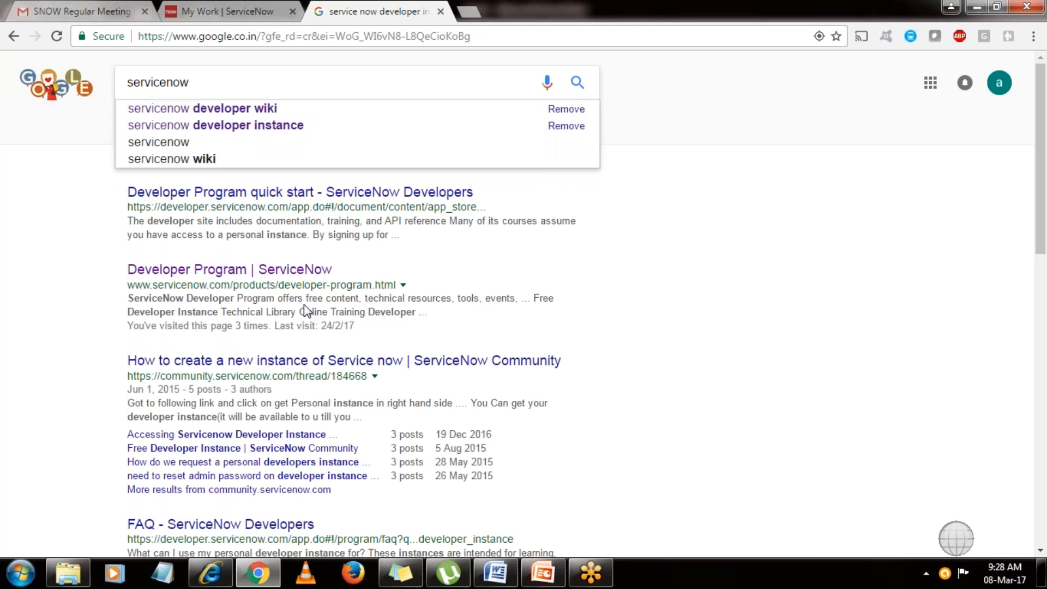
left_click(273, 127)
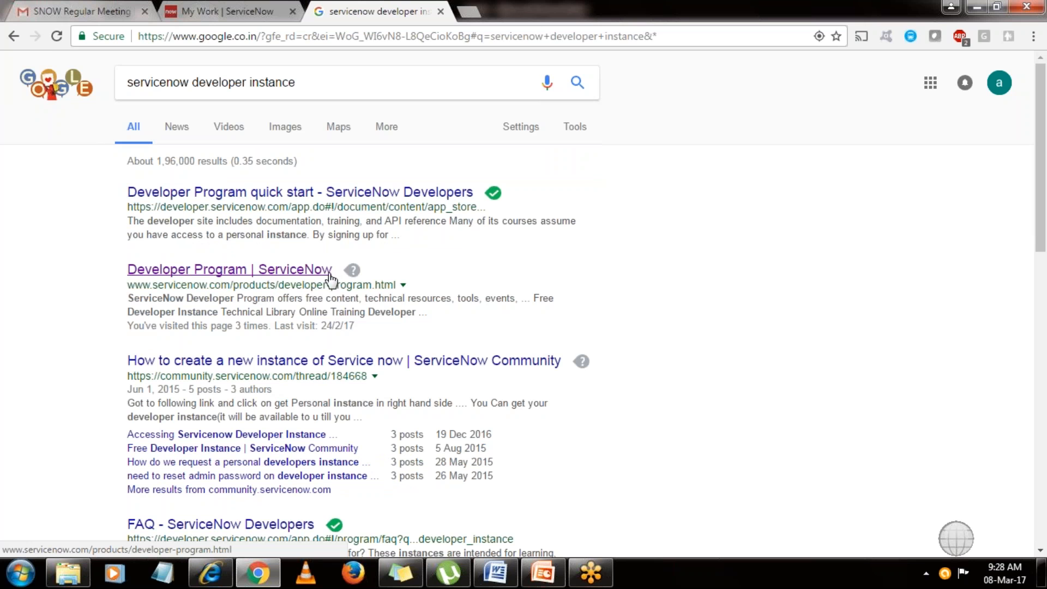
left_click(246, 279)
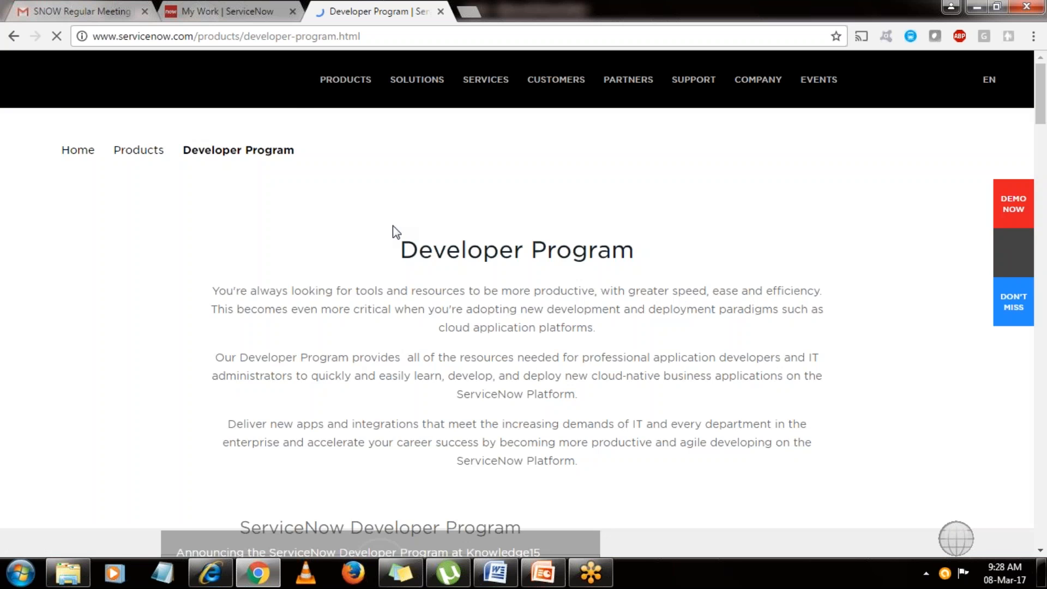
Enter developer.servicenow.com as the web address in the Developer Program tab and select the whole address
left_click(244, 33)
type("developer.servicenow.com")
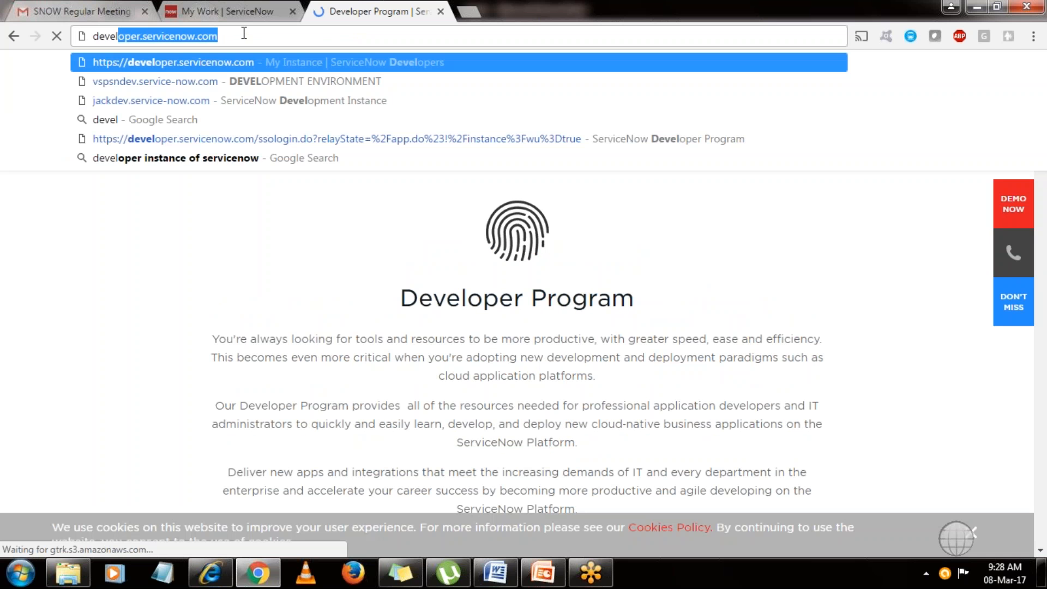
key("ctrl+a")
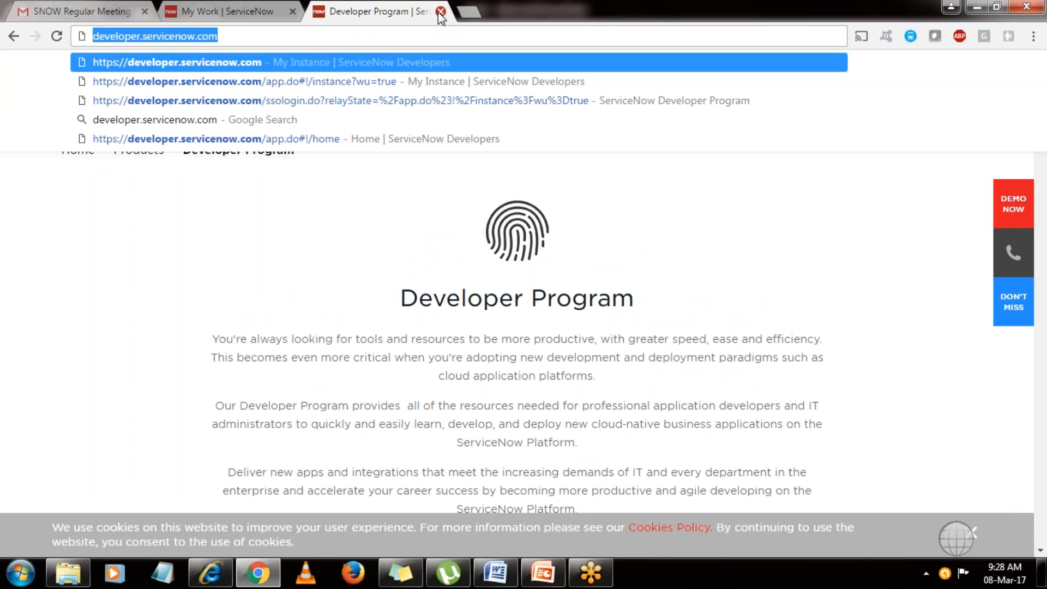
Close the Developer Program tab and switch back to the Features of SNOW slide in PowerPoint
left_click(441, 11)
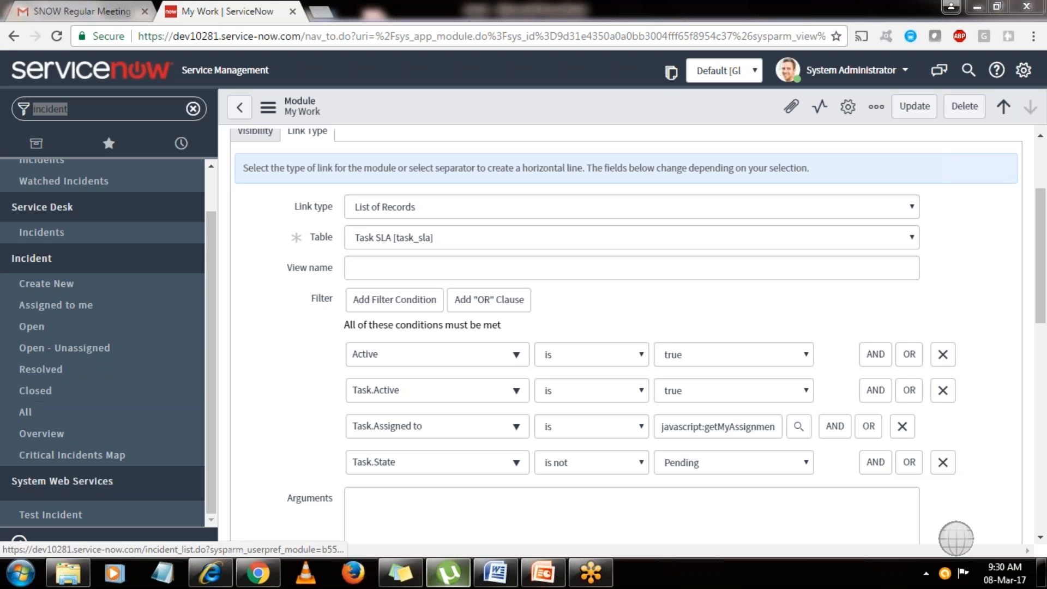
left_click(537, 576)
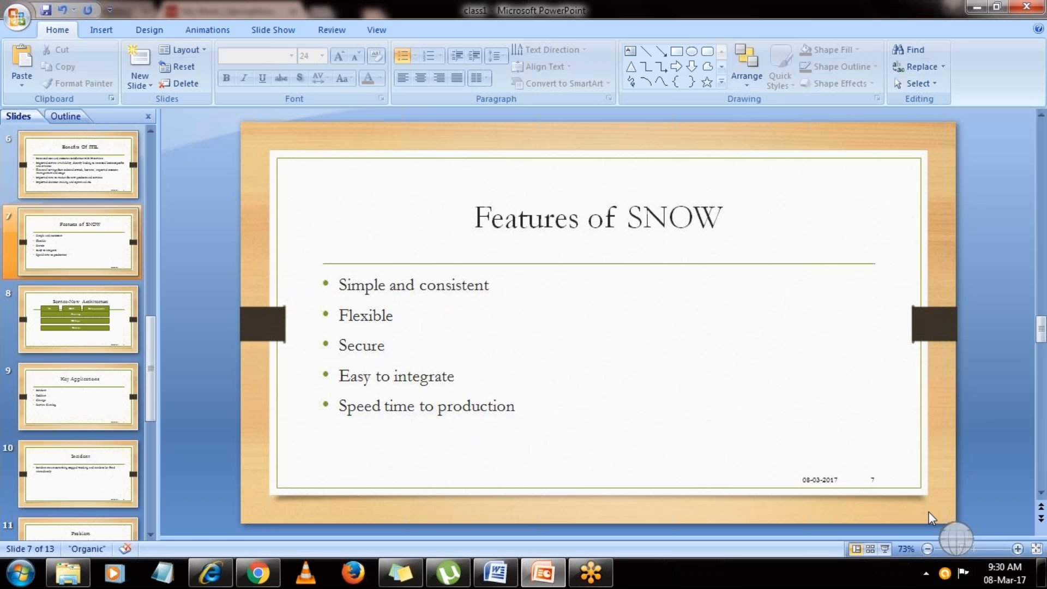